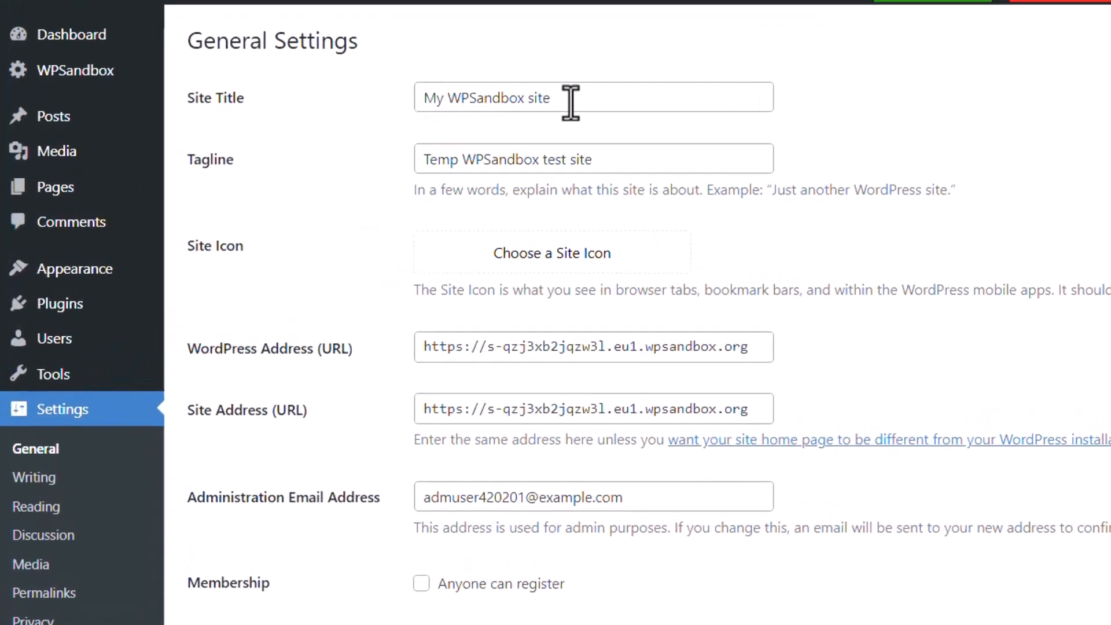
Examine the Site Title and Tagline entries in the general settings.
left_click_drag(572, 103, 328, 116)
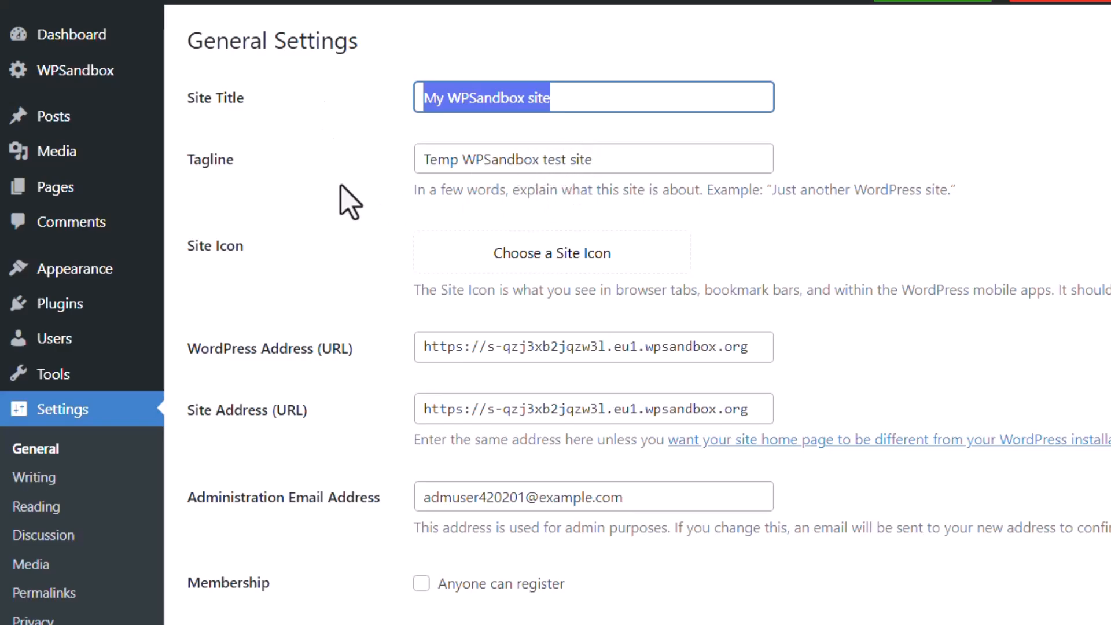
left_click_drag(639, 165, 266, 169)
left_click(860, 151)
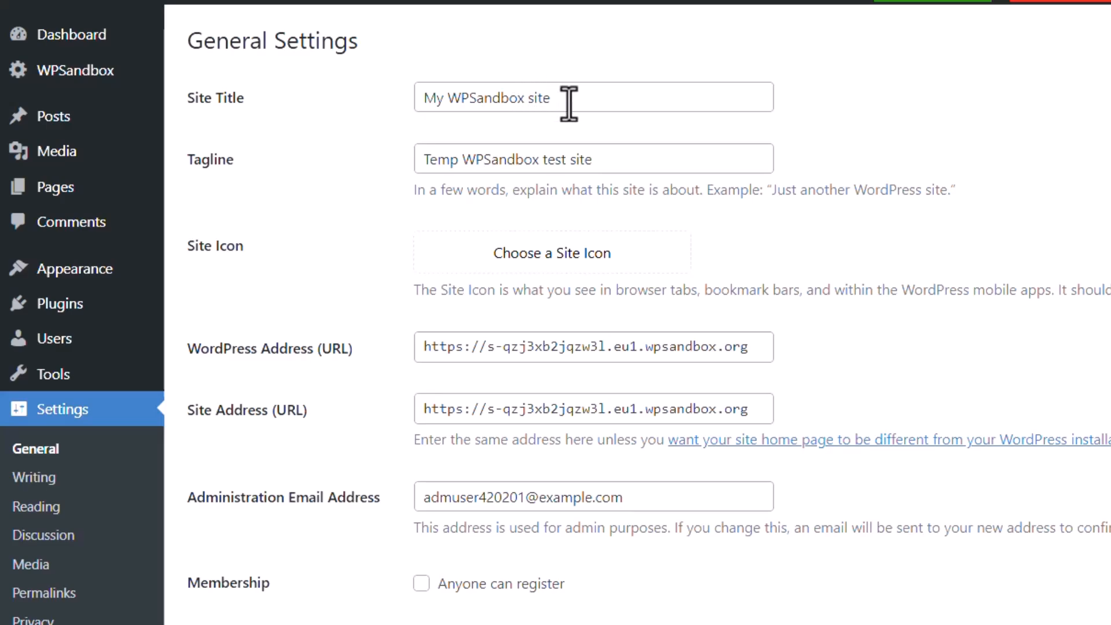
Set the site timezone to UTC+5:30 in the general settings.
scroll(888, 442, "down", 5)
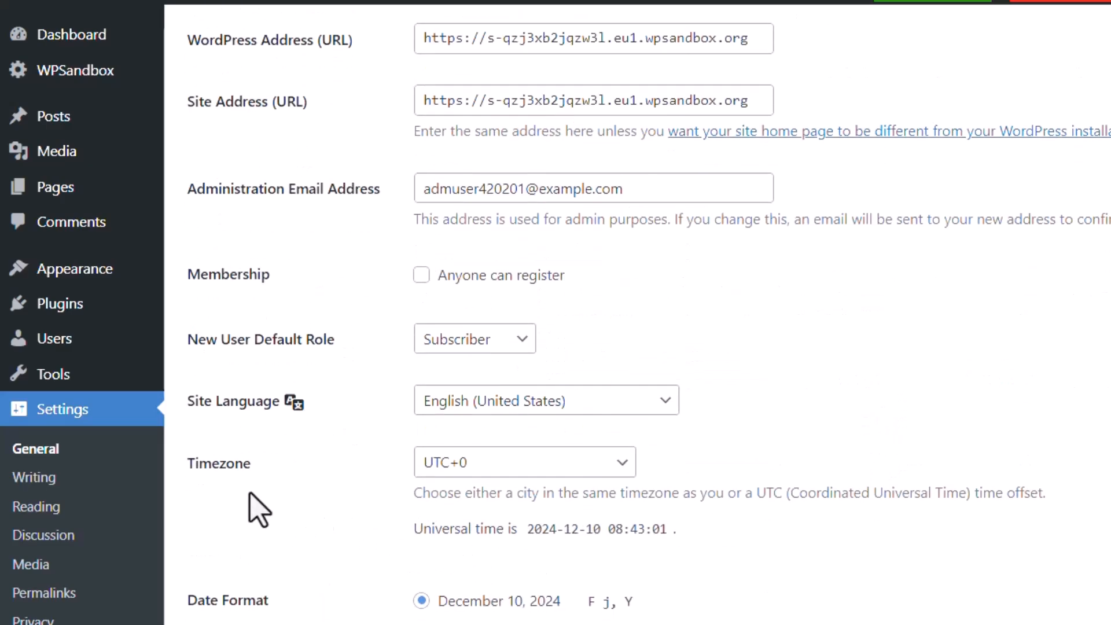
left_click(622, 466)
scroll(578, 174, "down", 10)
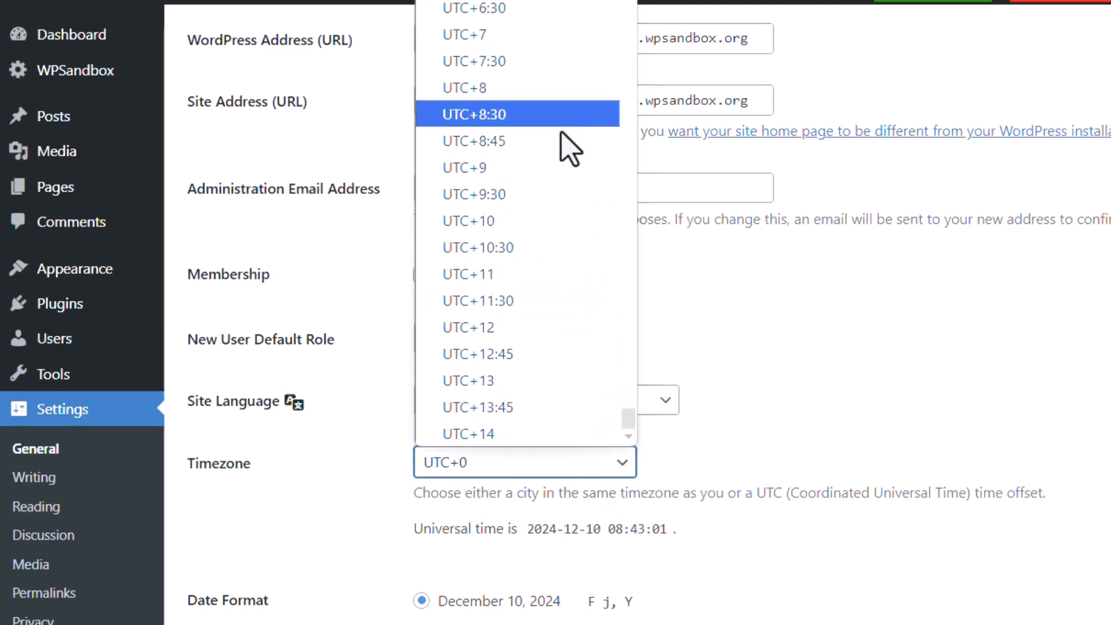
scroll(503, 124, "up", 5)
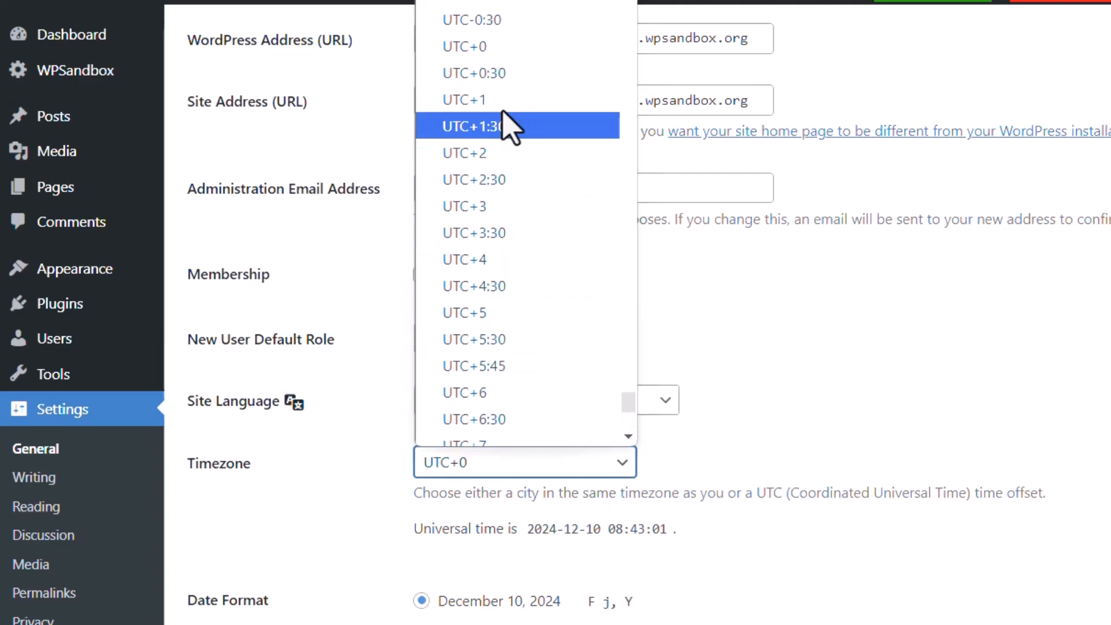
left_click(502, 344)
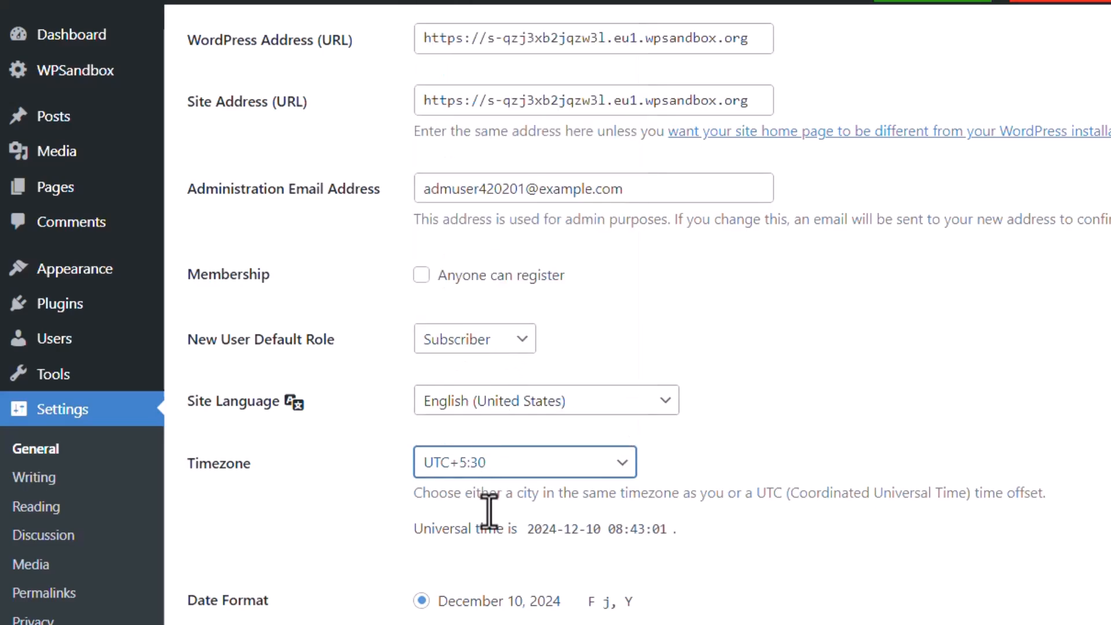
left_click(698, 485)
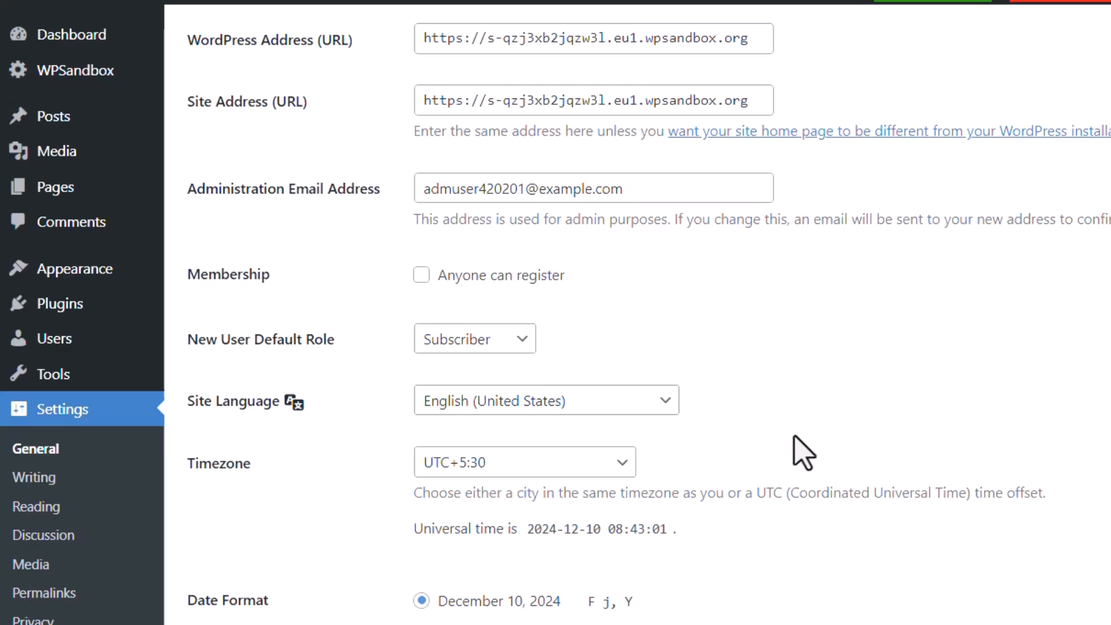
Try adding %monthnum% to a custom permalink structure, and return to the Post name structure.
left_click(35, 594)
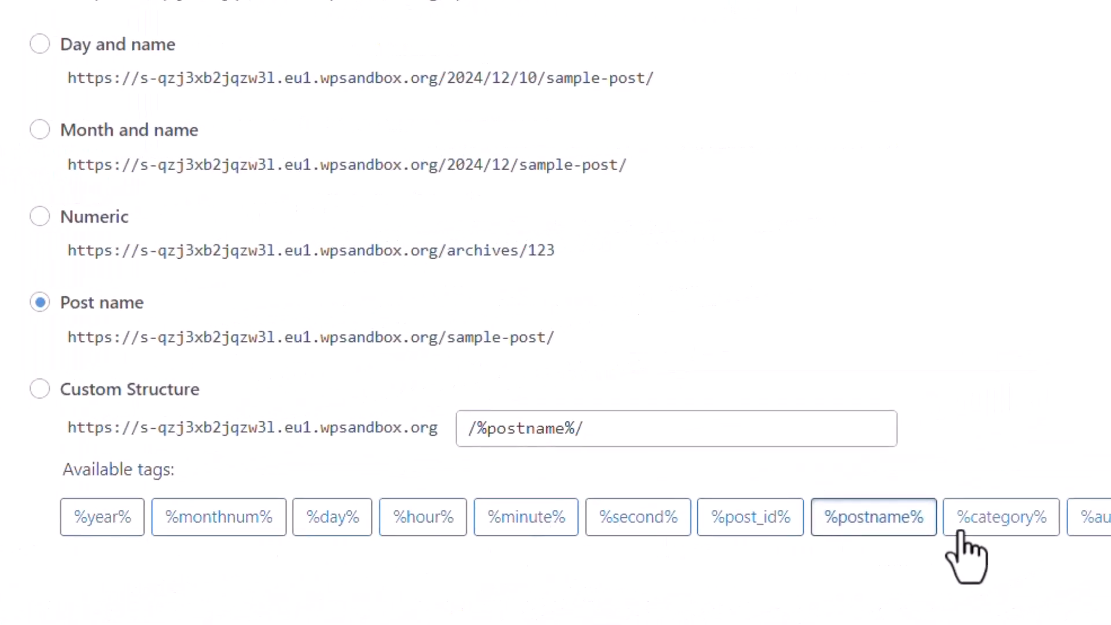
left_click(617, 433)
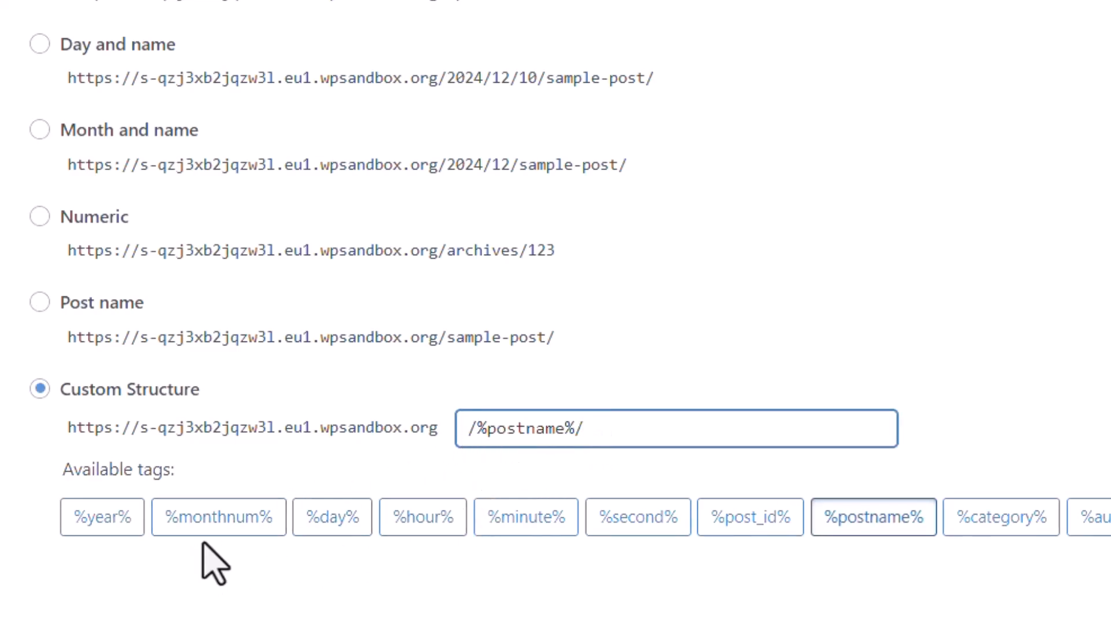
left_click(225, 519)
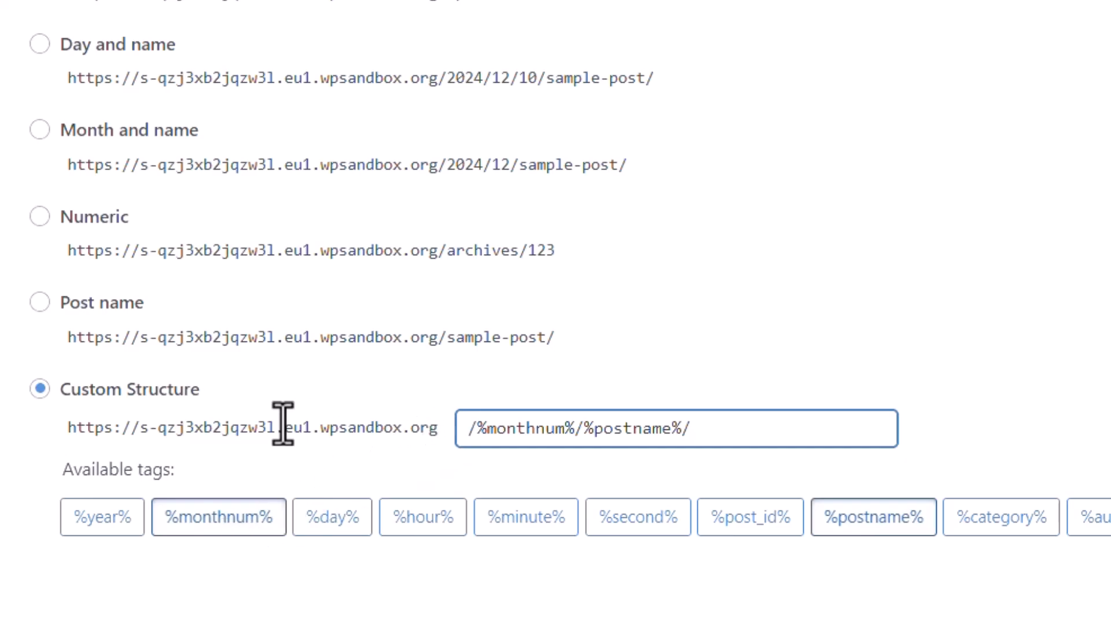
left_click(37, 310)
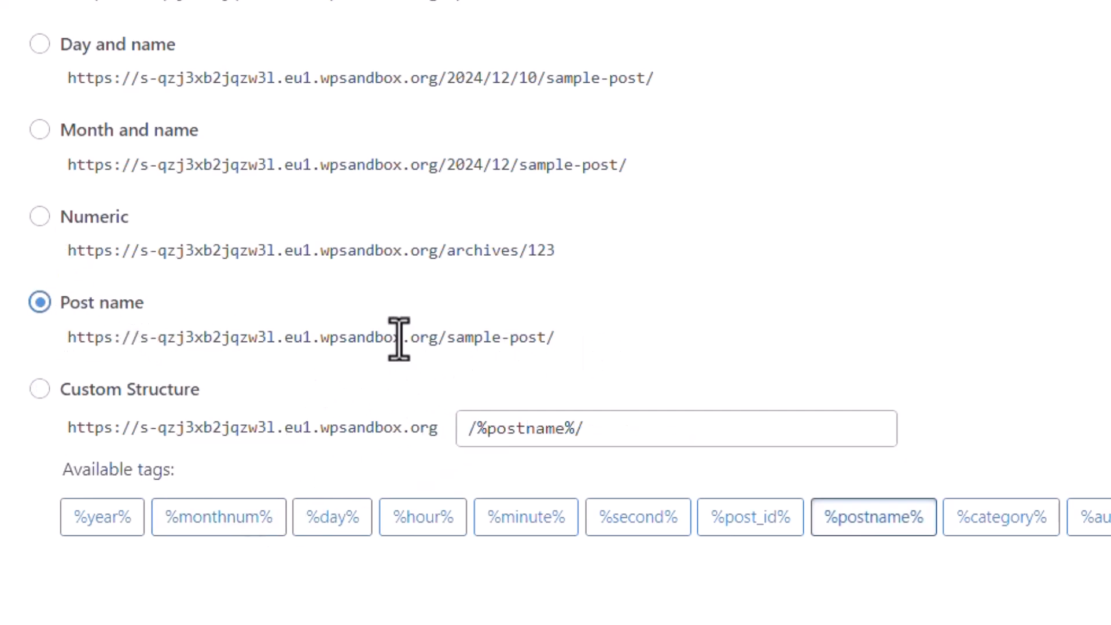
scroll(364, 265, "down", 5)
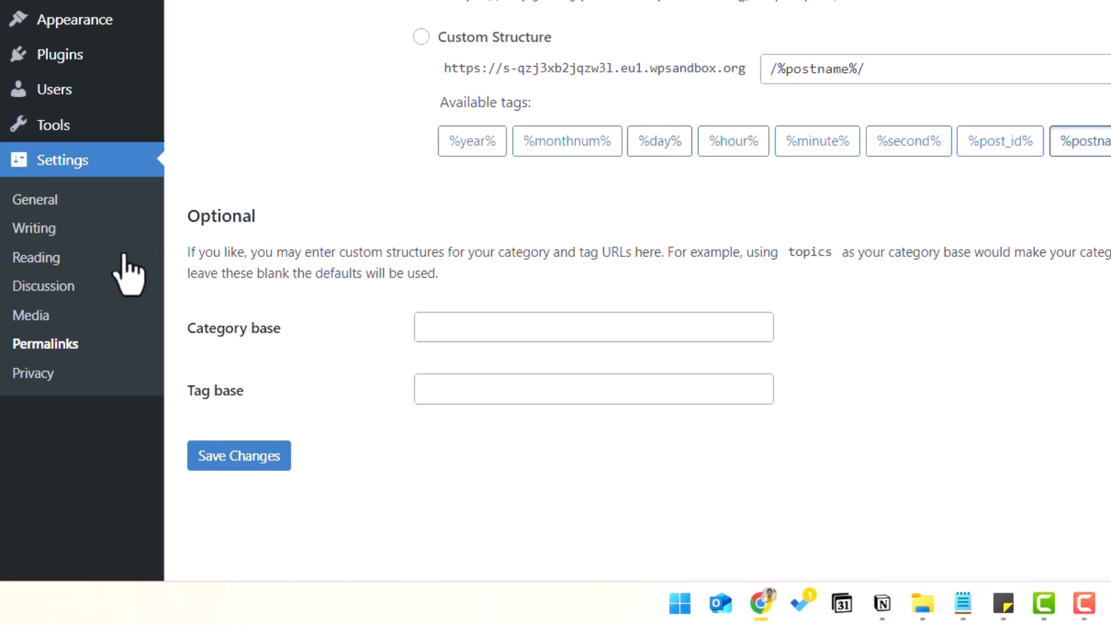
Open the reading settings and switch the option discouraging search engines from indexing the site on and off again.
left_click(52, 272)
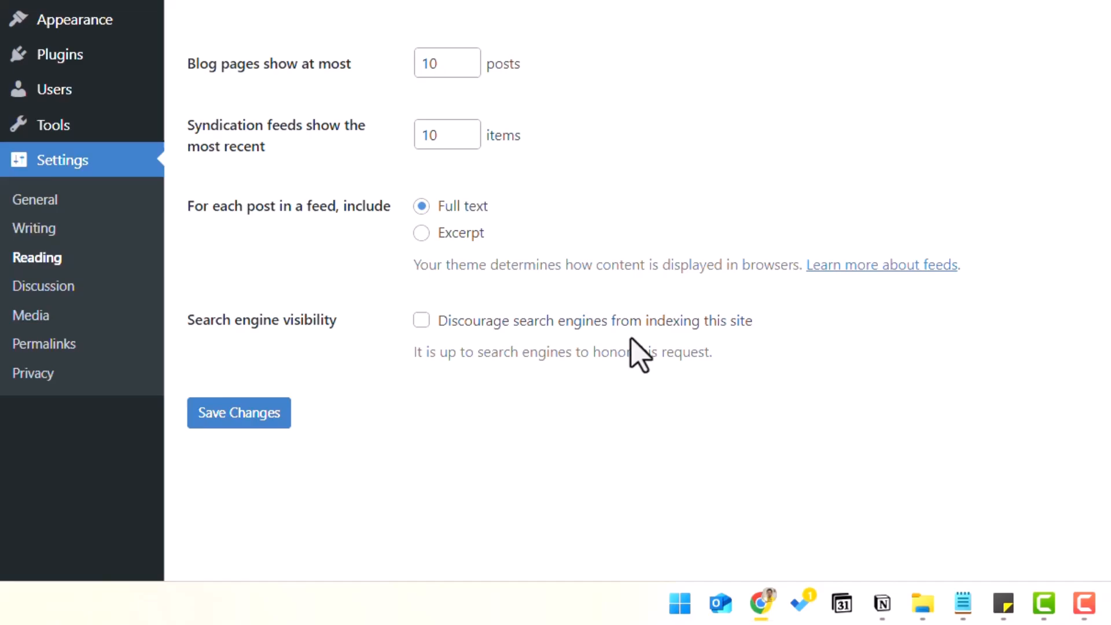
left_click(421, 321)
left_click(423, 321)
Open the user list and check which bulk actions are offered for the demo user, leaving the user deselected.
left_click(88, 110)
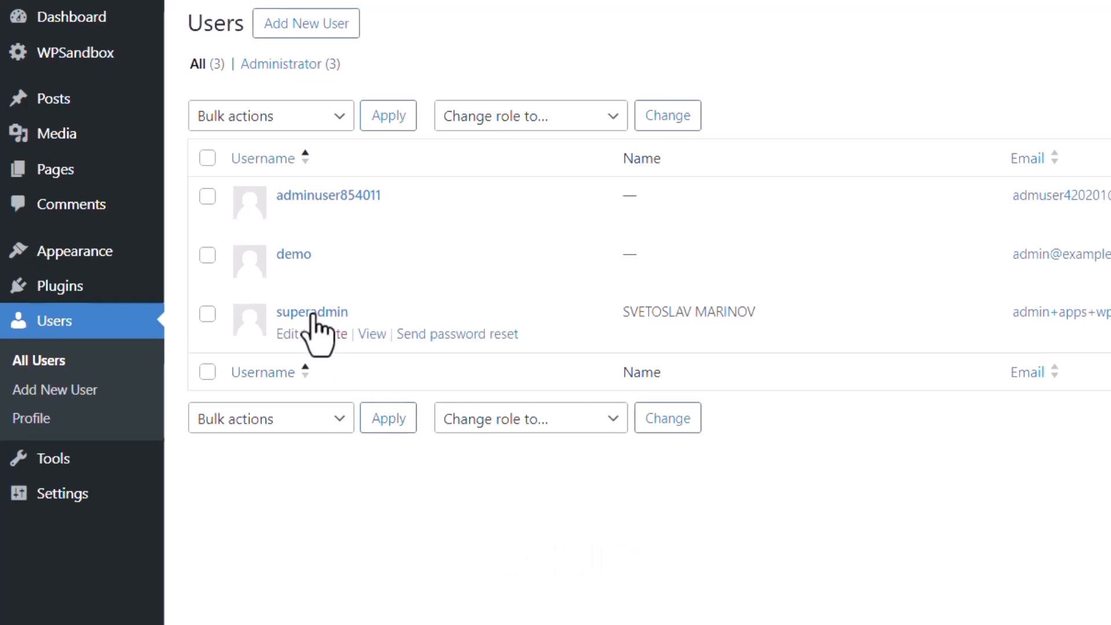
left_click(207, 255)
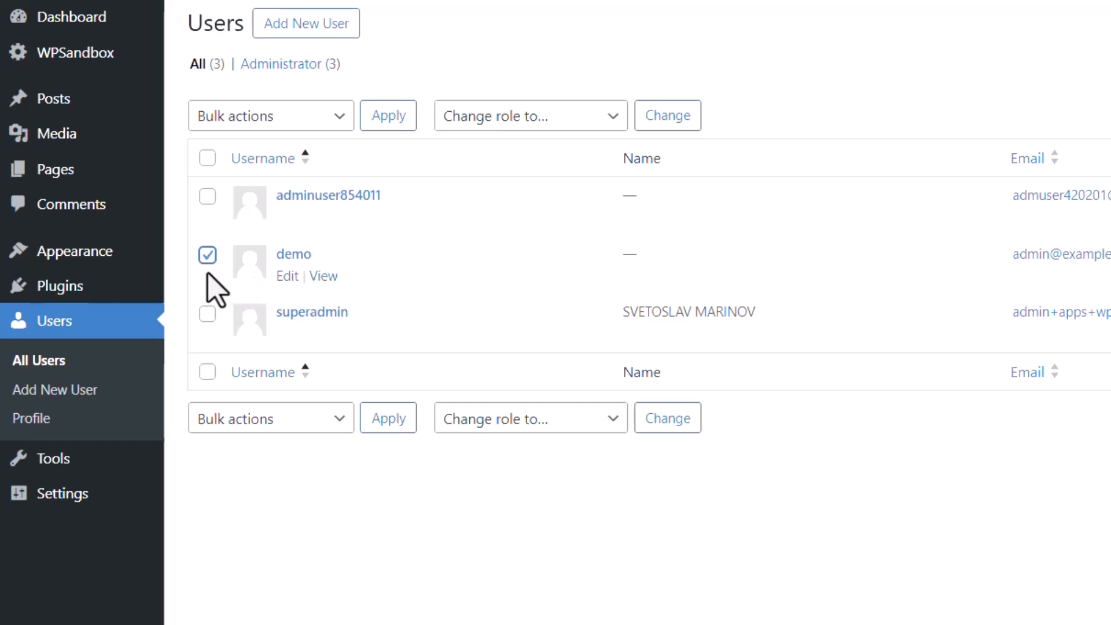
left_click(320, 118)
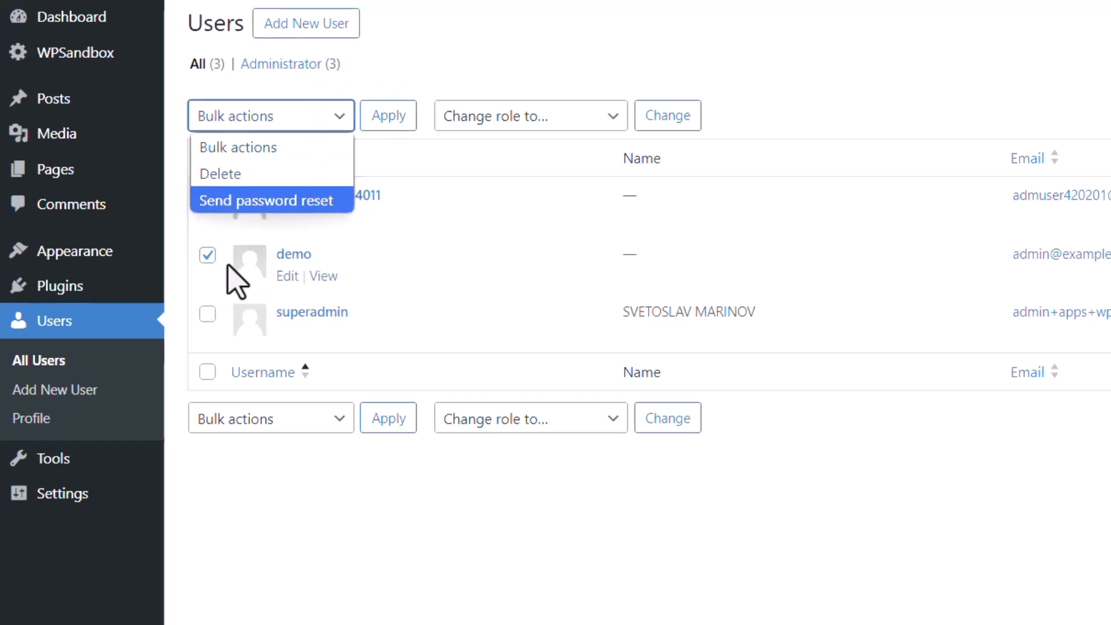
left_click(209, 261)
left_click(207, 255)
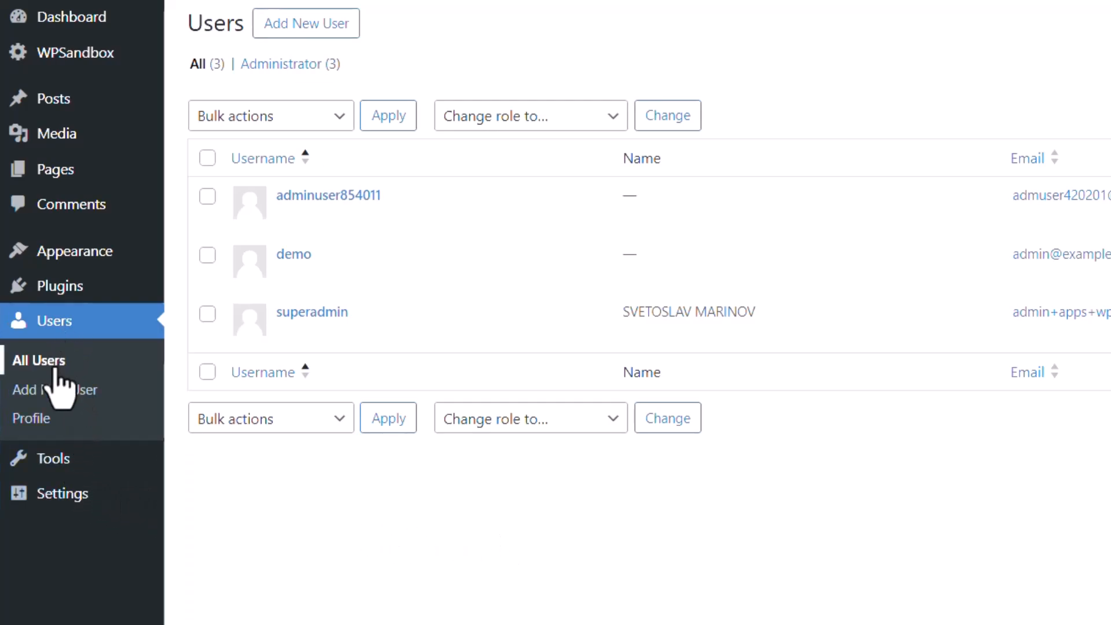
Review the general settings again, including the administration email address and the options below it.
mouse_move(61, 463)
mouse_move(92, 495)
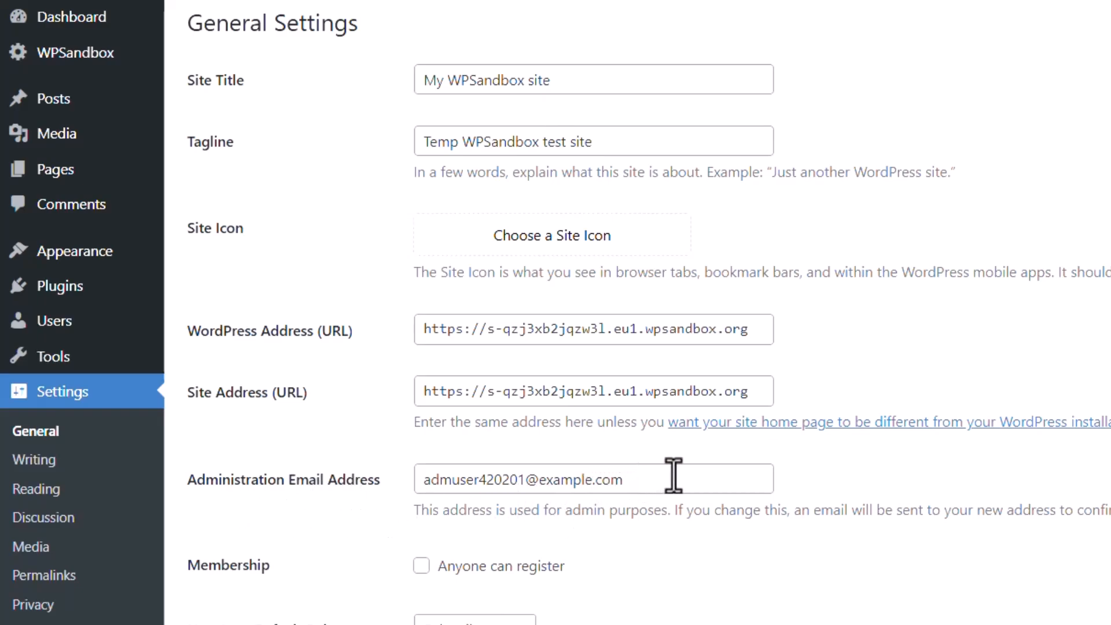
scroll(674, 470, "down", 2)
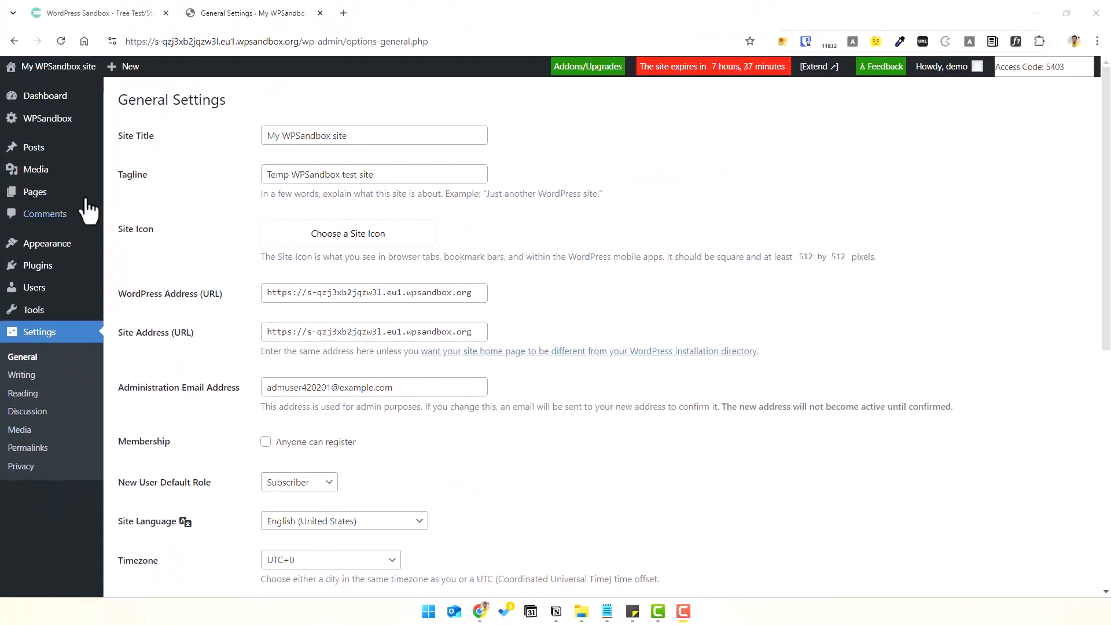
View the posts list and open the post categories.
mouse_move(58, 147)
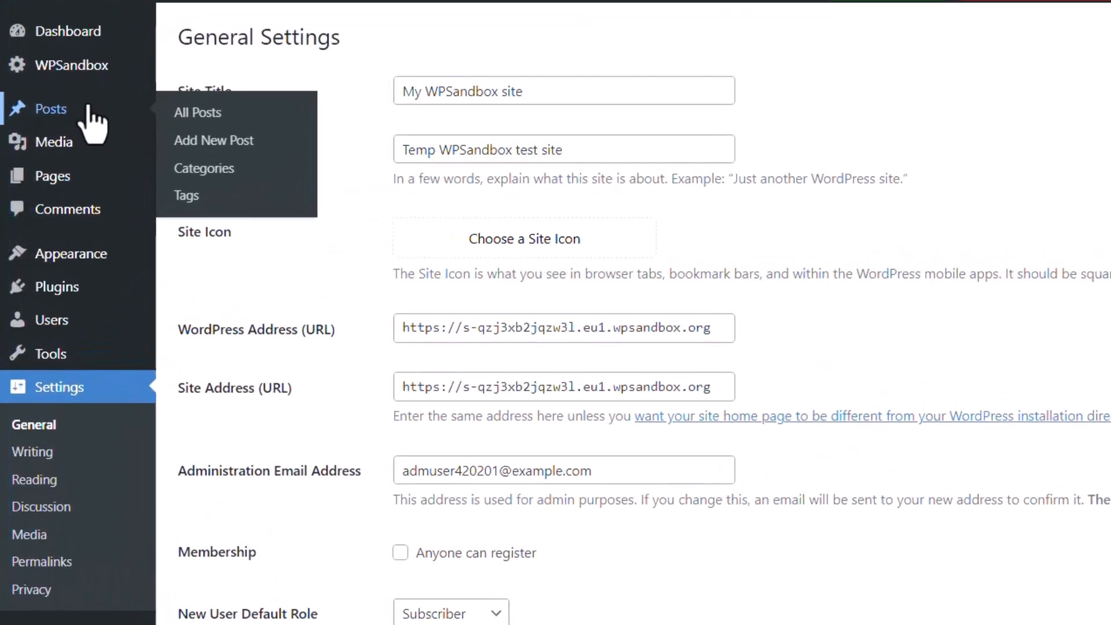
left_click(87, 111)
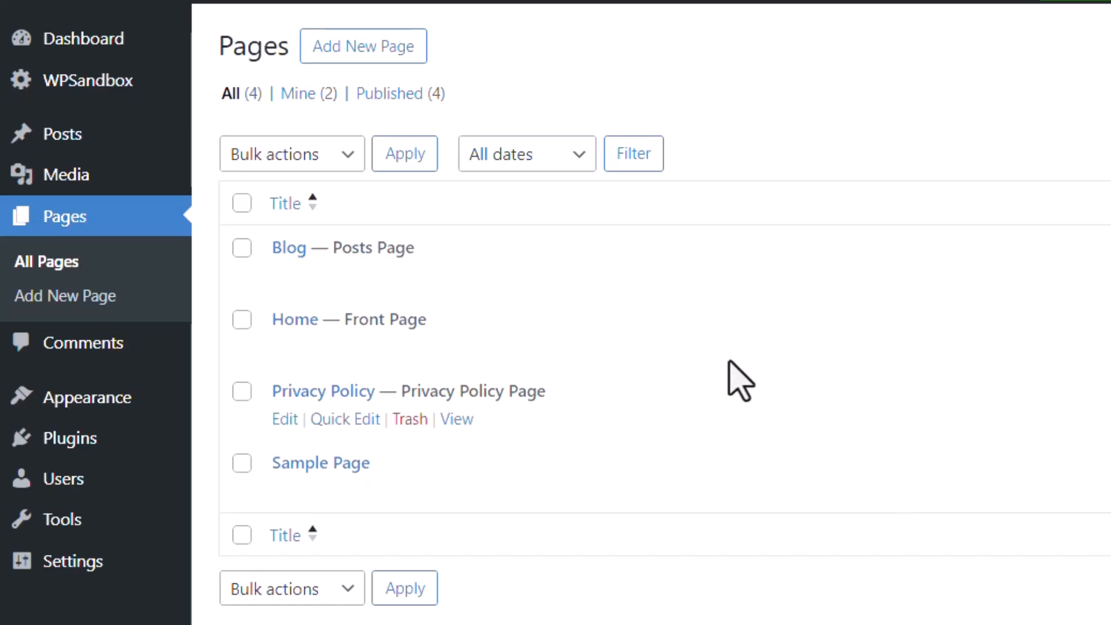
mouse_move(63, 132)
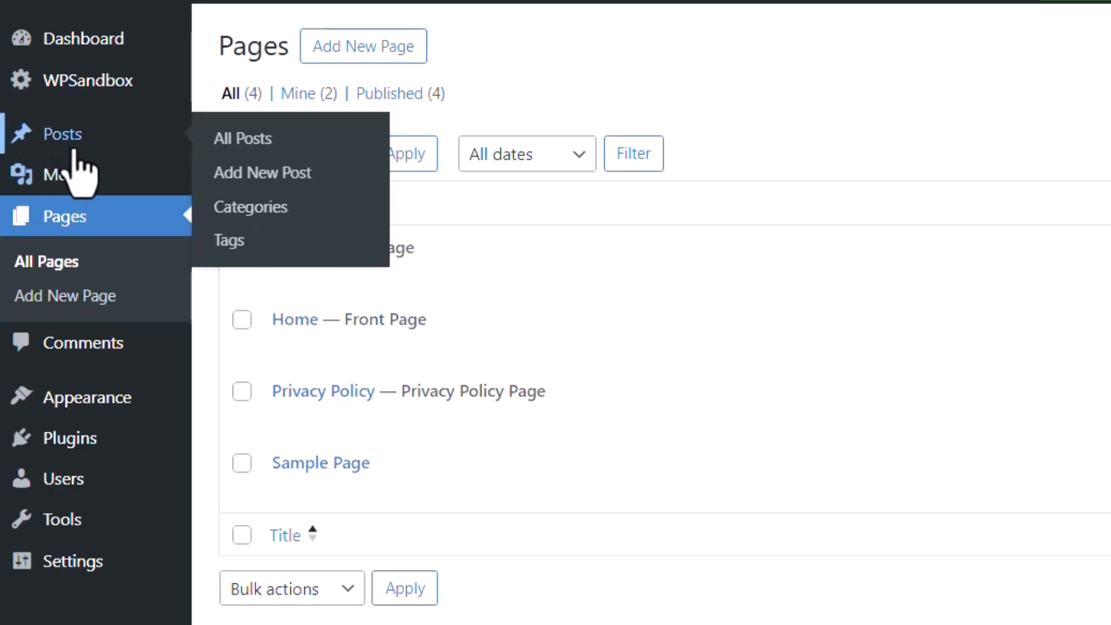
left_click(267, 215)
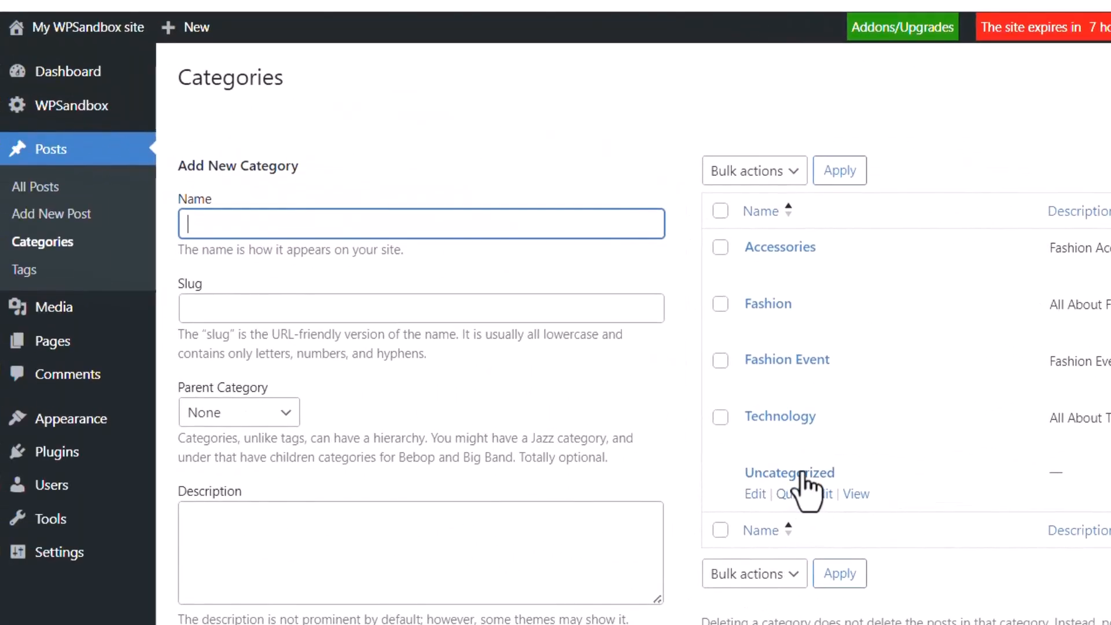
Open the Uncategorized category for editing and examine its name and slug.
left_click(802, 475)
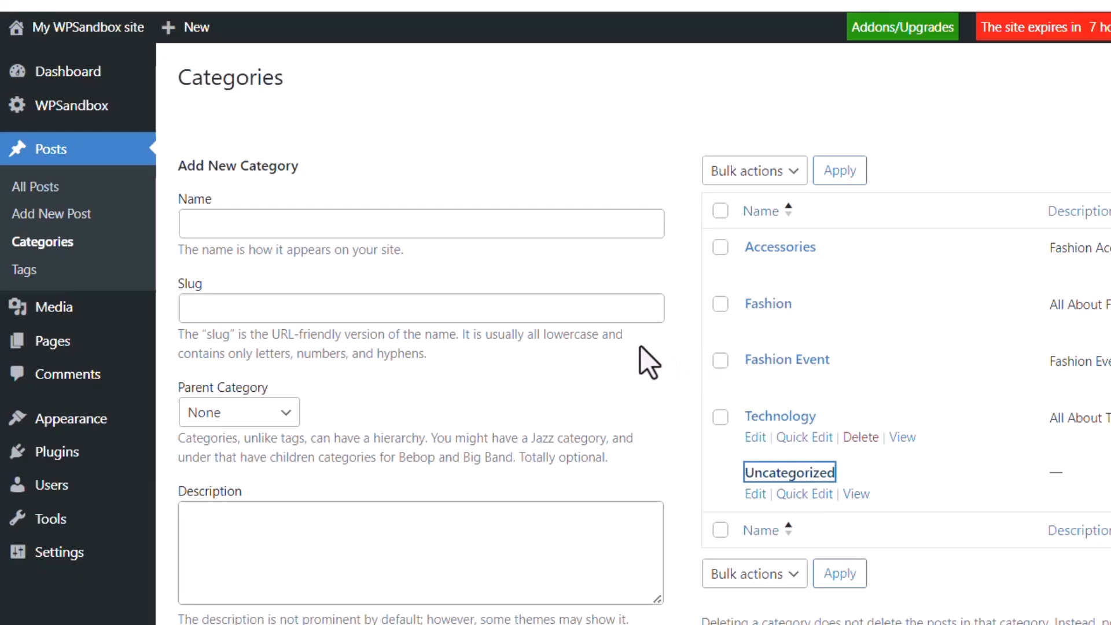
key("ctrl+a")
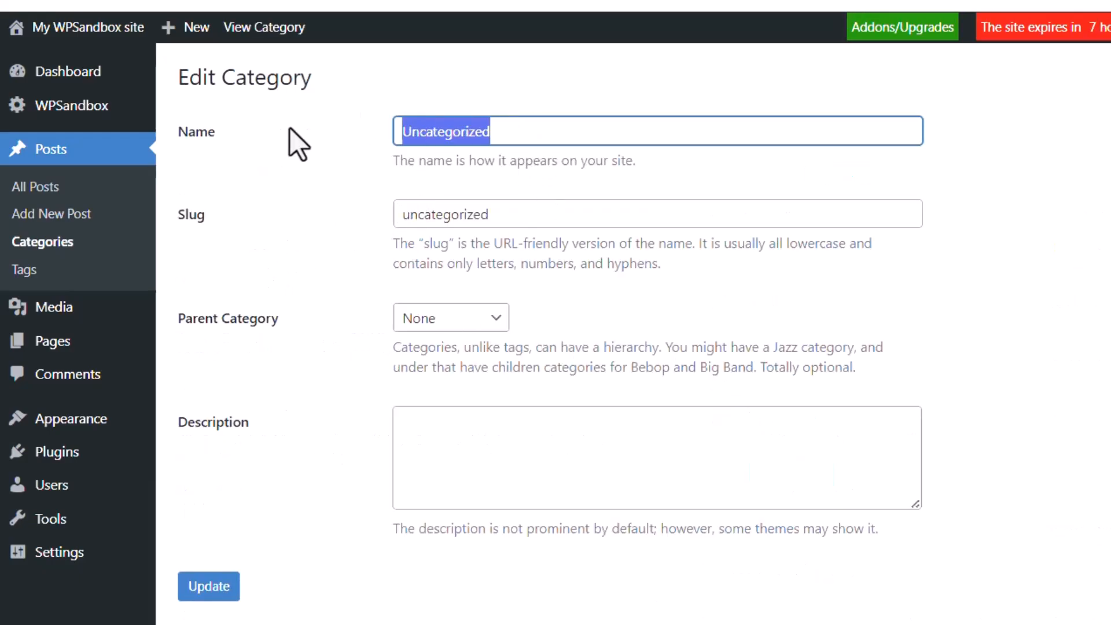
key("Tab")
left_click(275, 302)
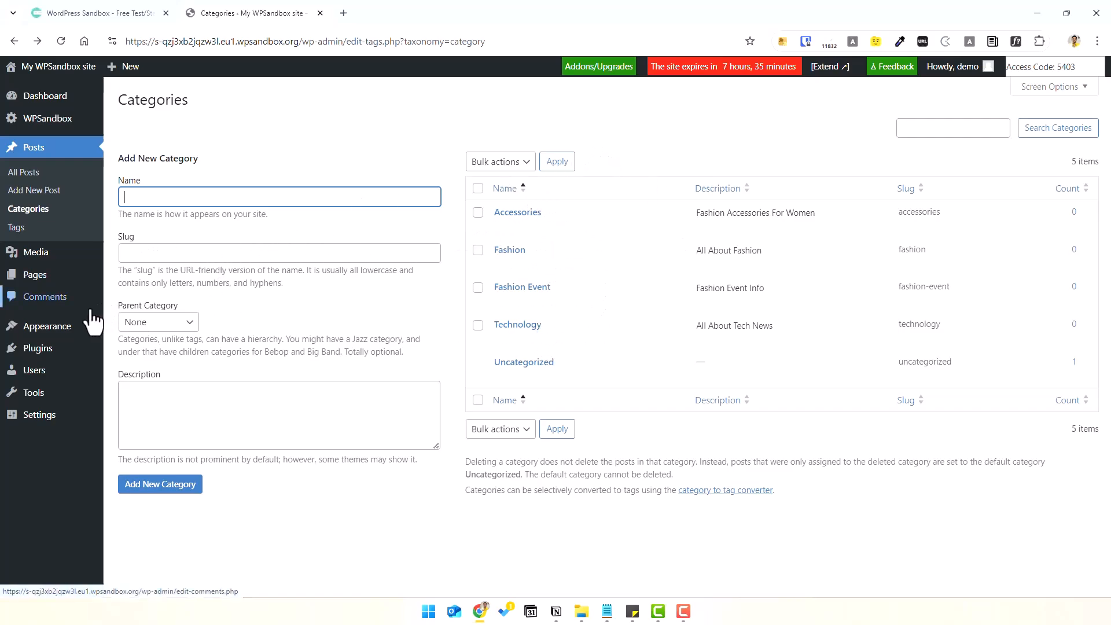
Look through the list of post tags and check the installed plugins.
left_click(39, 232)
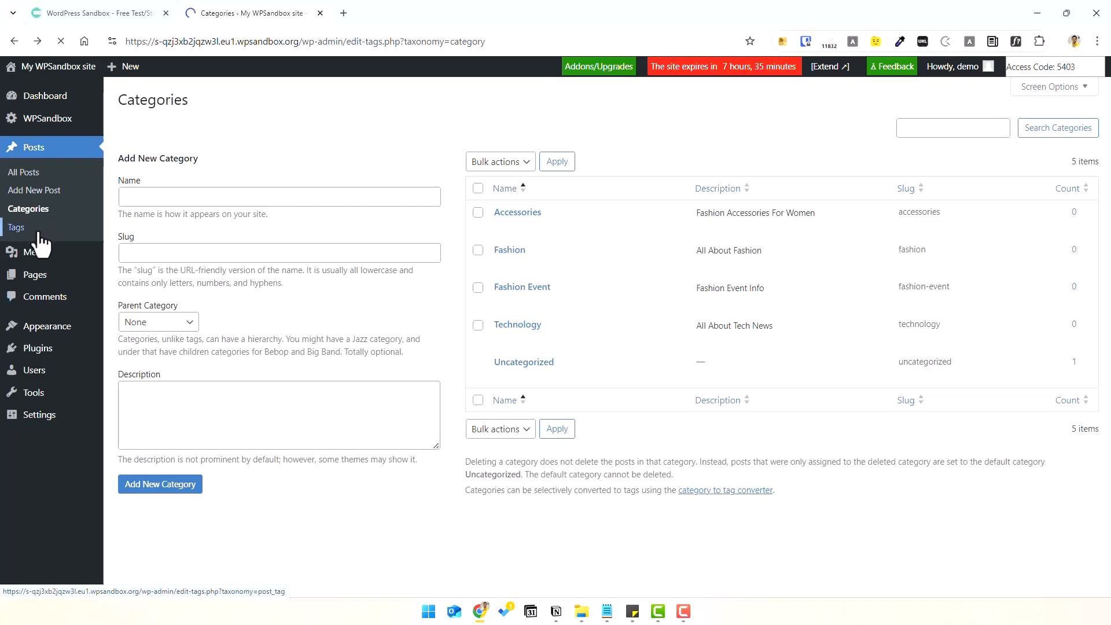
scroll(612, 326, "down", 5)
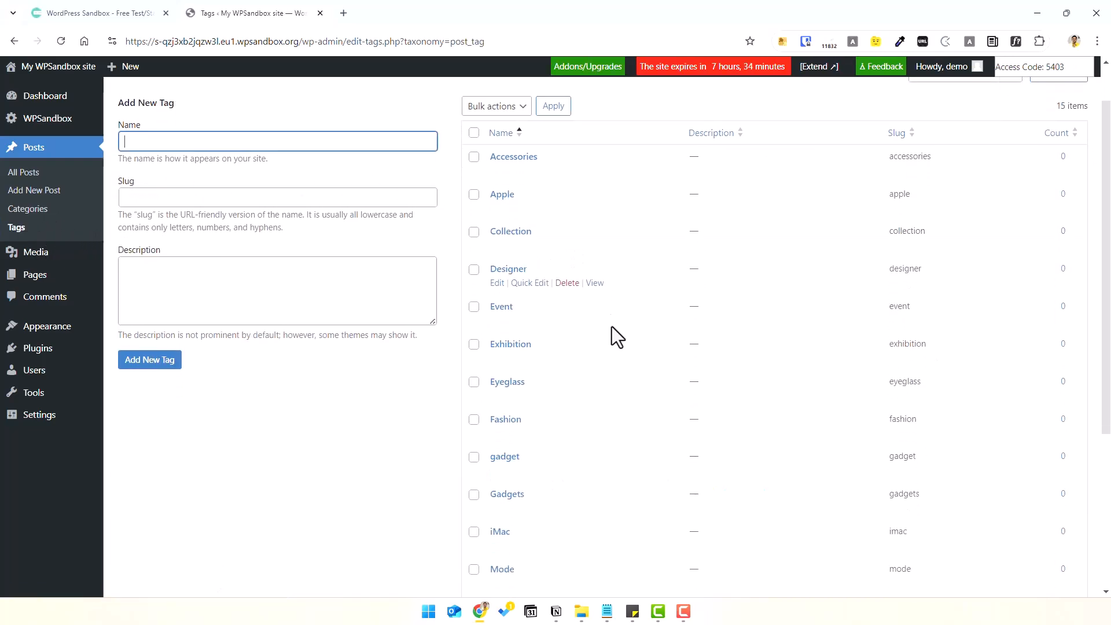
scroll(612, 326, "up", 5)
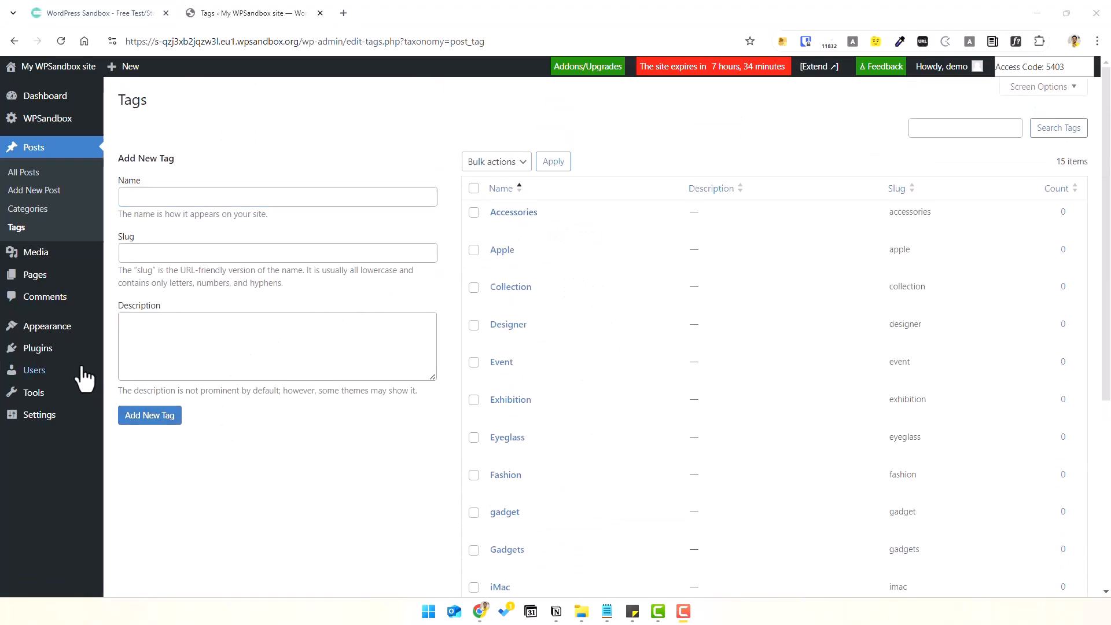
left_click(43, 347)
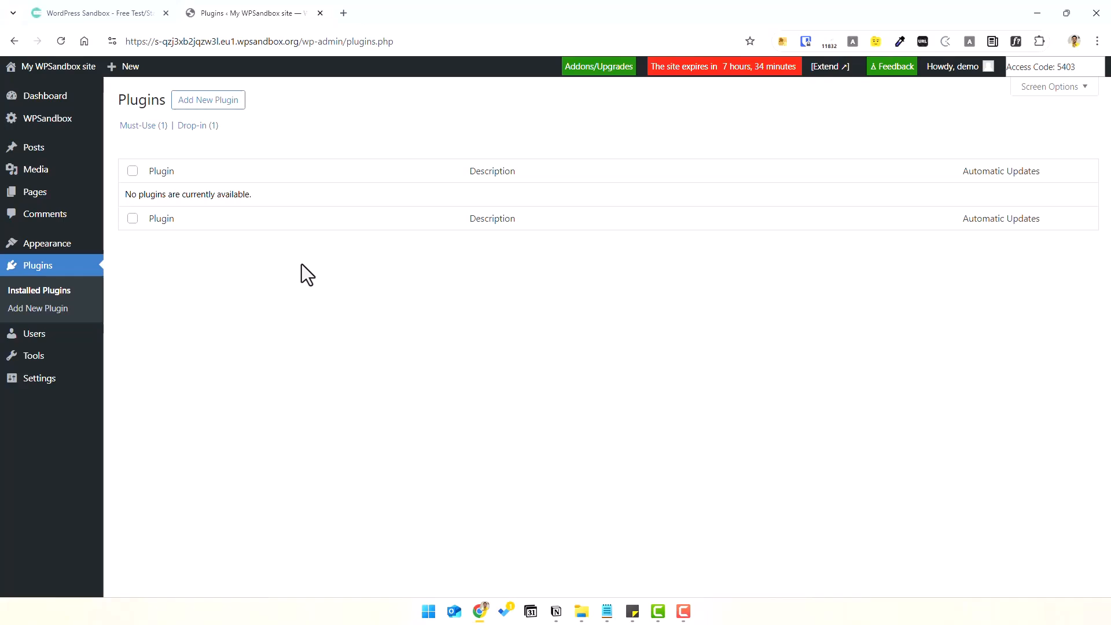
Open the installed themes and delete the unused Twenty Nineteen theme.
mouse_move(48, 244)
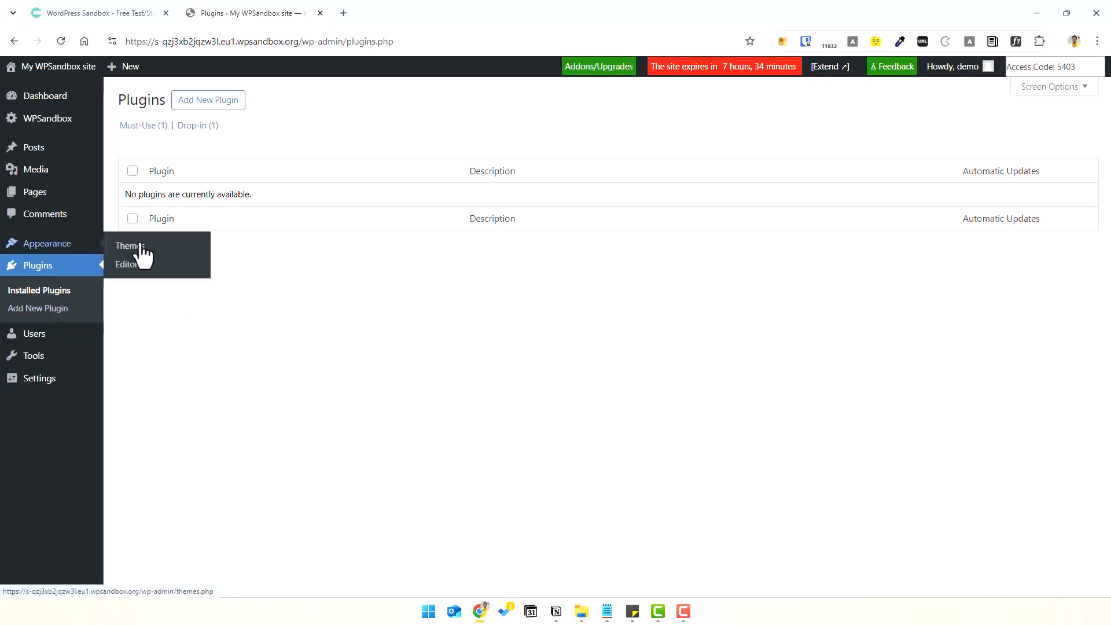
left_click(146, 246)
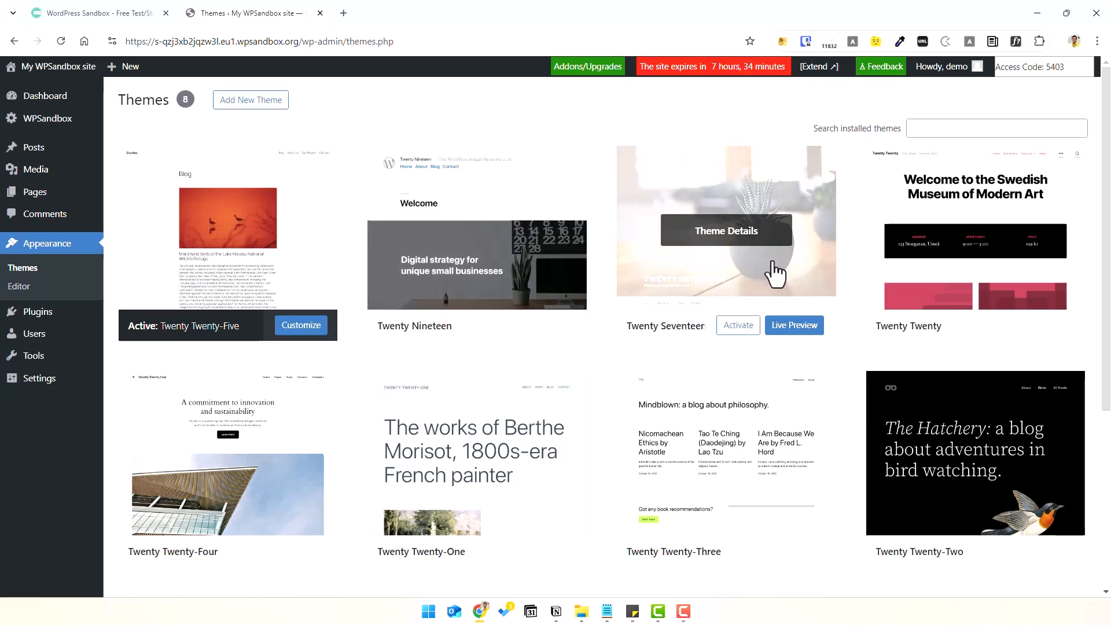
left_click(461, 257)
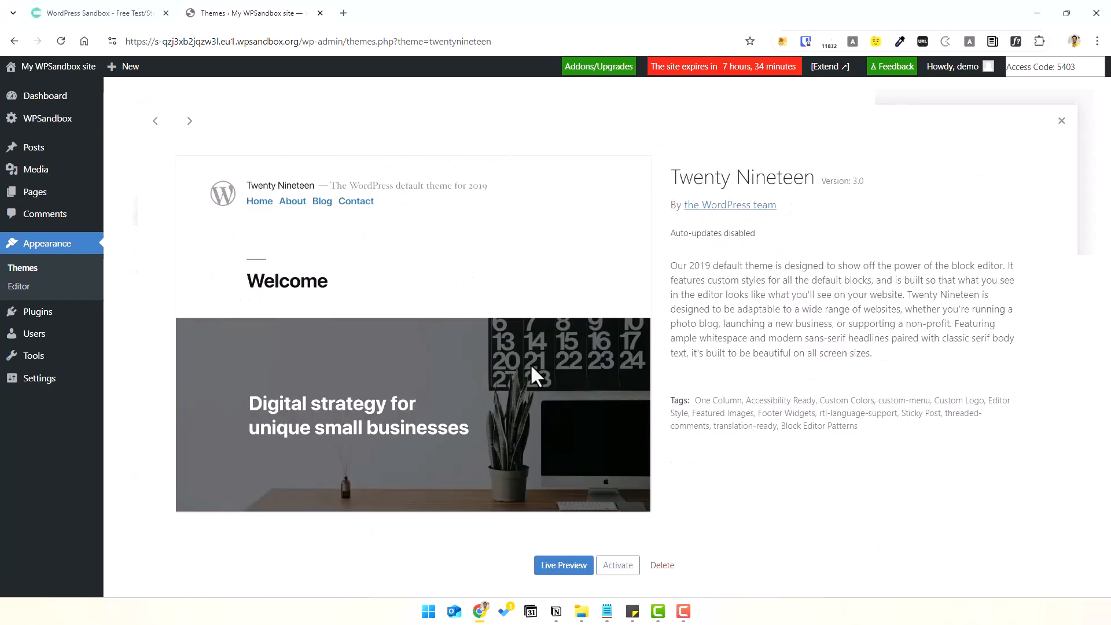
left_click(663, 568)
left_click(618, 144)
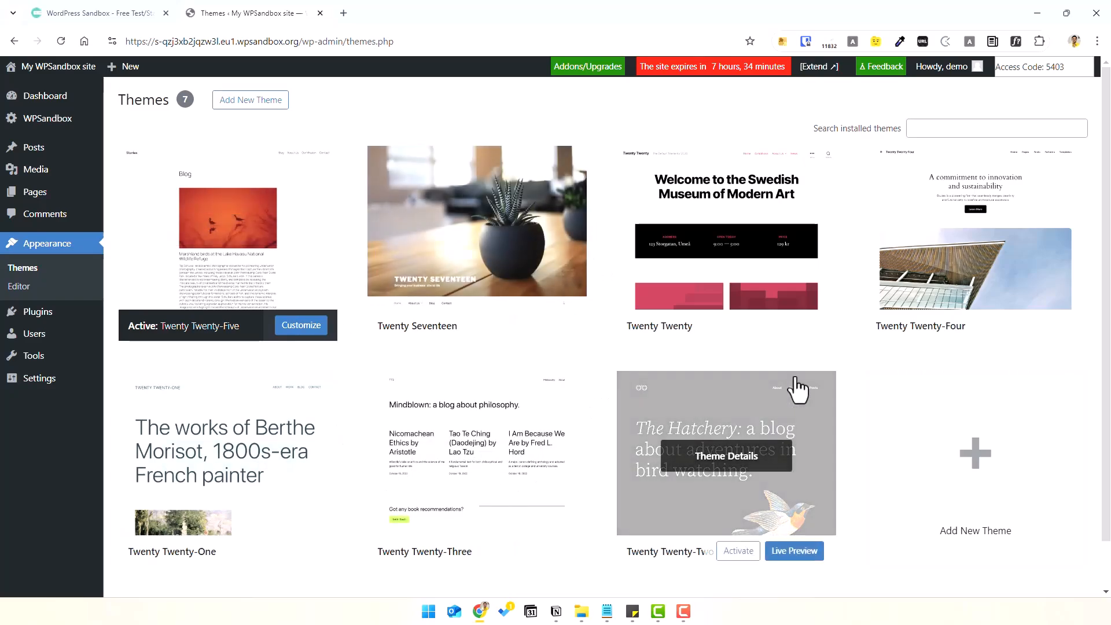
Bring up the plugin management options.
mouse_move(38, 315)
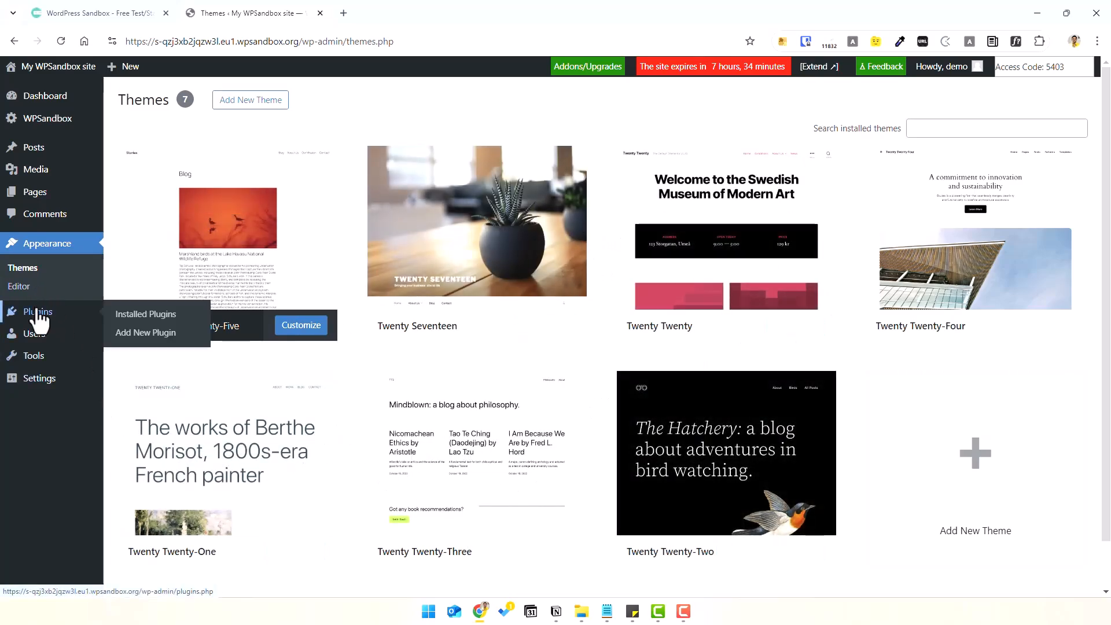